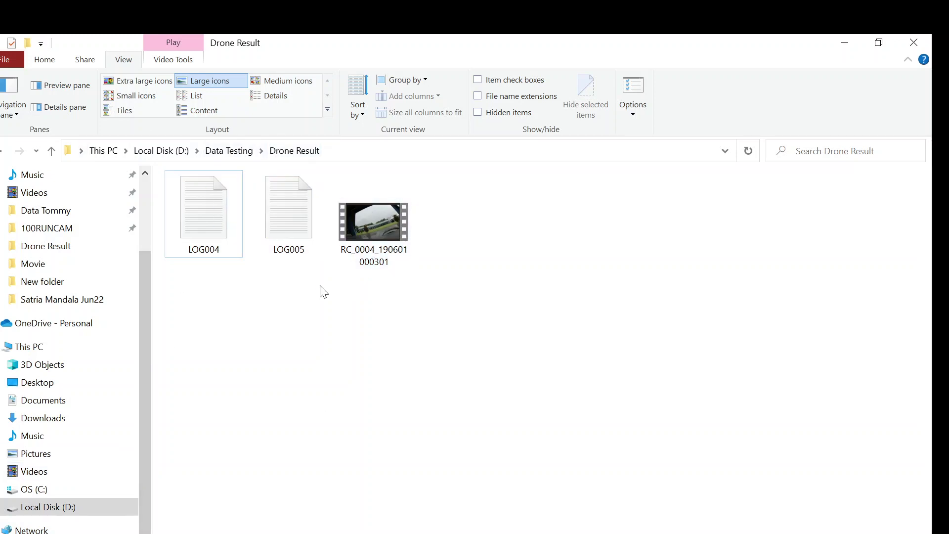
Navigate to Data Testing > Gyroflow 030 and launch gyroflow-0.3.0-beta-win64.exe
click(51, 151)
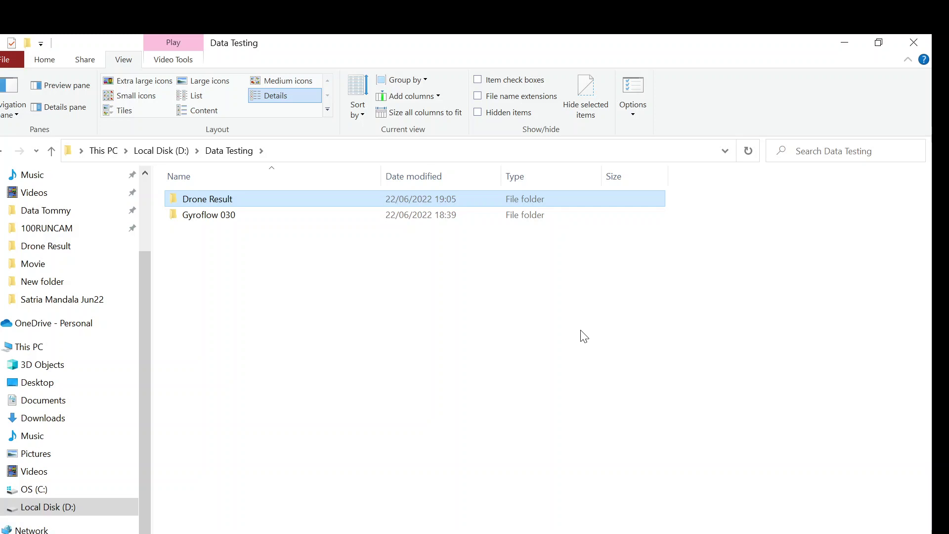
double_click(224, 216)
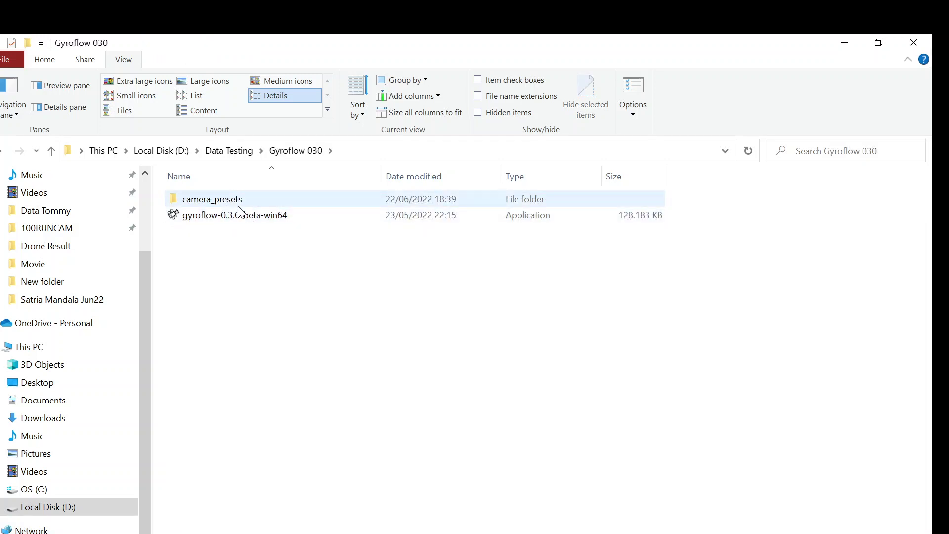
click(52, 151)
double_click(221, 202)
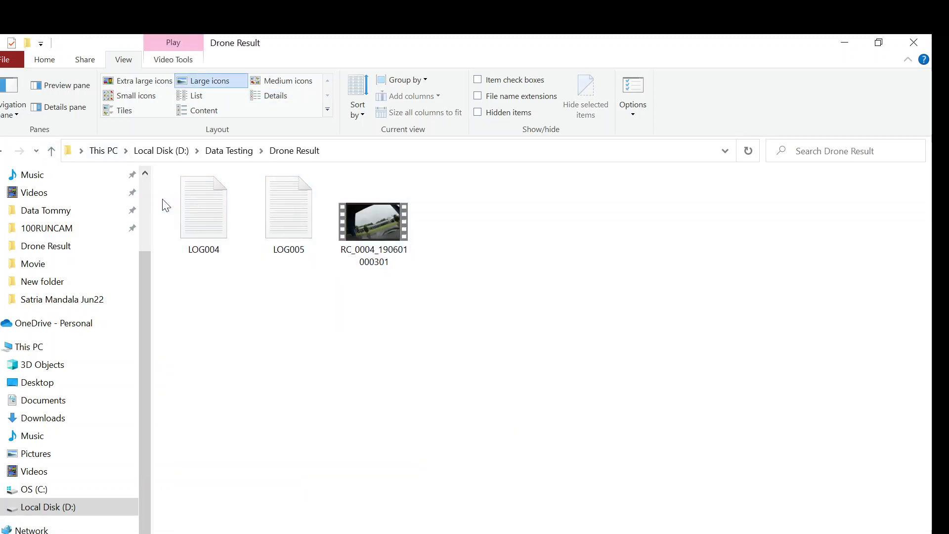
click(55, 157)
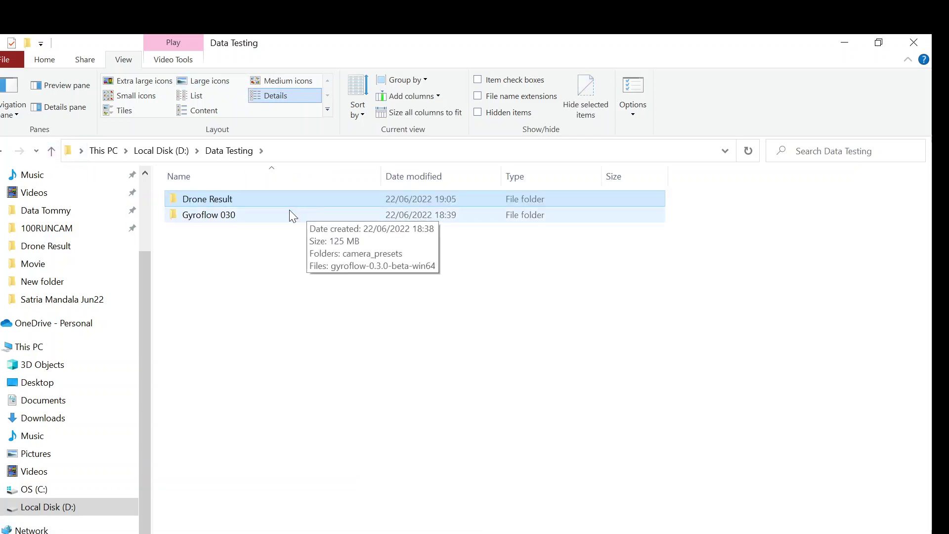
double_click(260, 215)
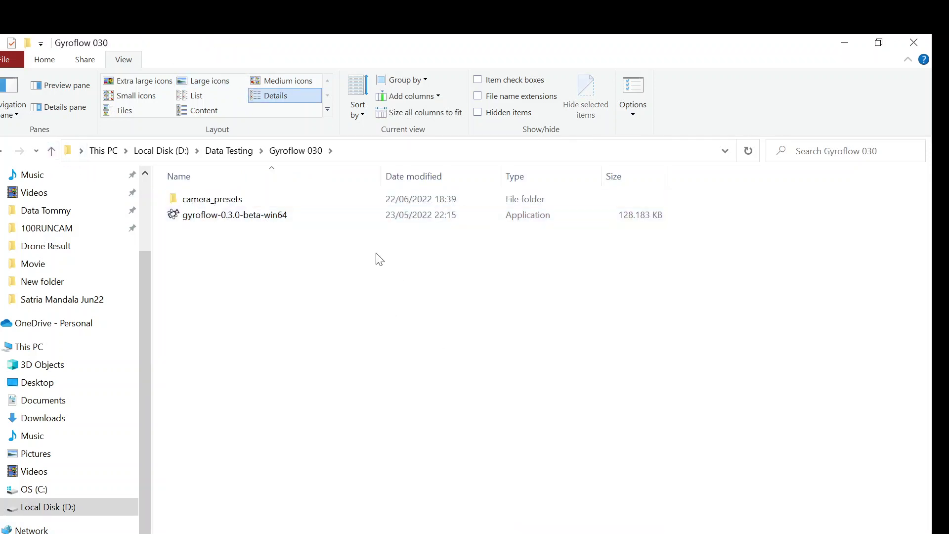
double_click(328, 218)
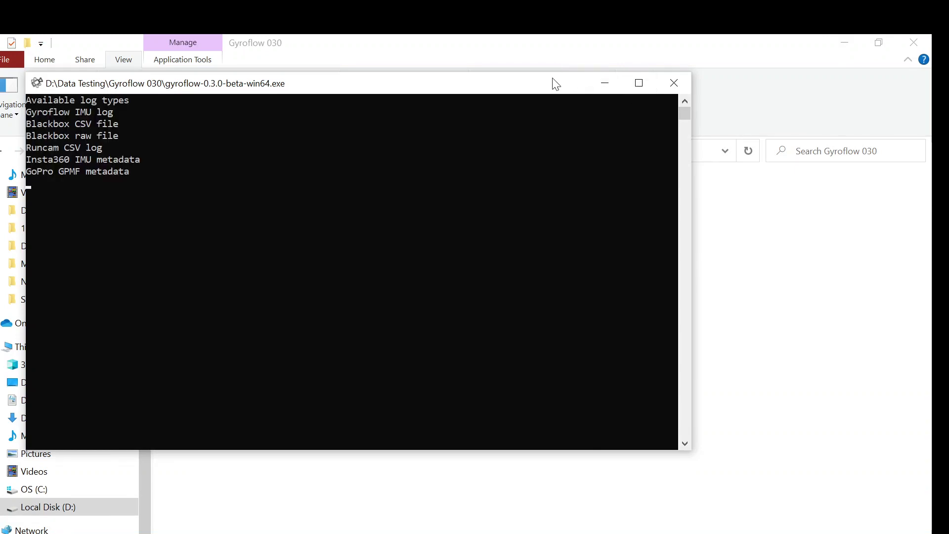
Move the console aside and open the 'Video Stabilizer (Fancy version)' window from the launcher
drag(536, 94, 627, 110)
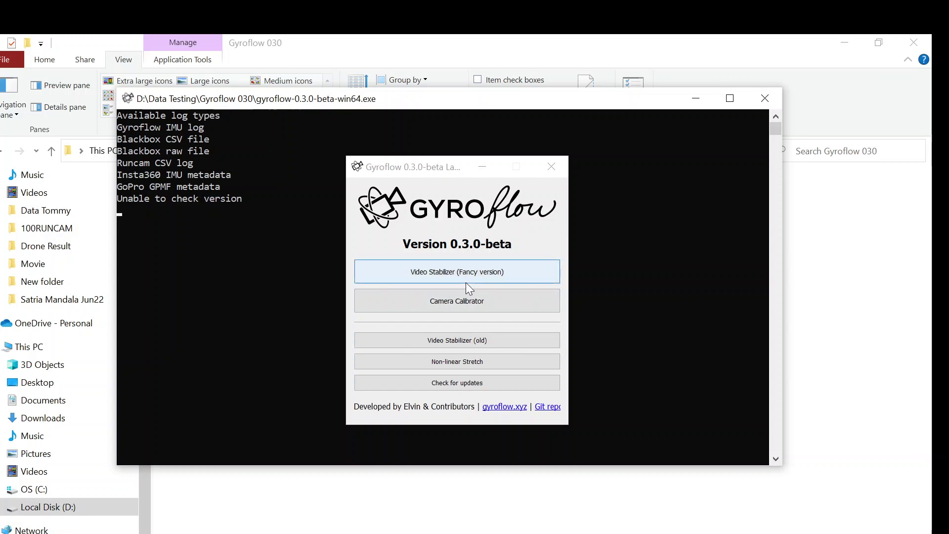
click(458, 342)
click(491, 276)
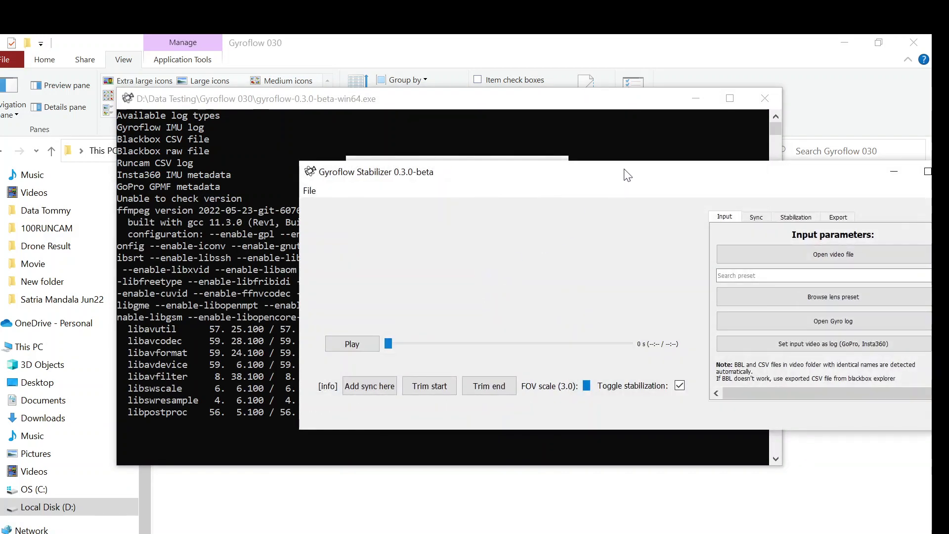
drag(628, 175, 455, 170)
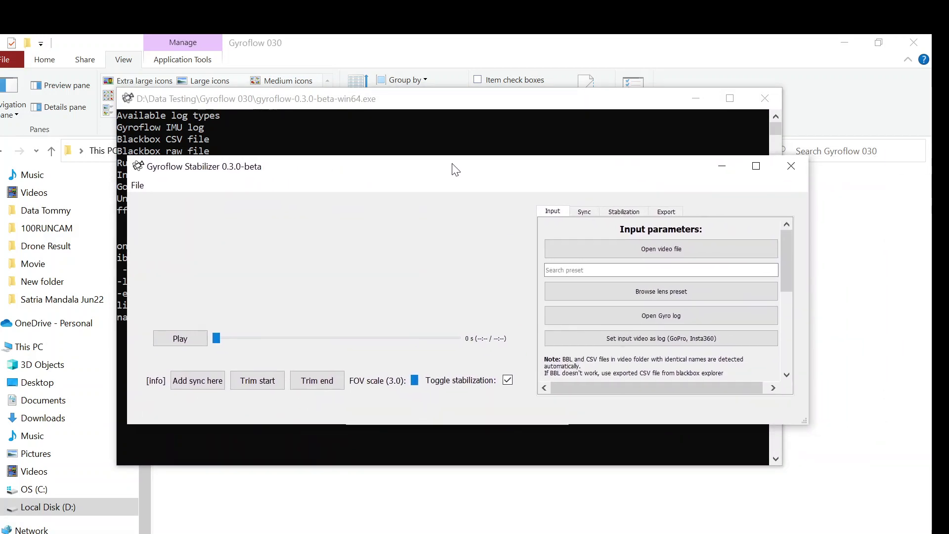
Maximize the stabilizer window and load RC_0004_190601000301.MP4 from the Drone Result folder
click(756, 166)
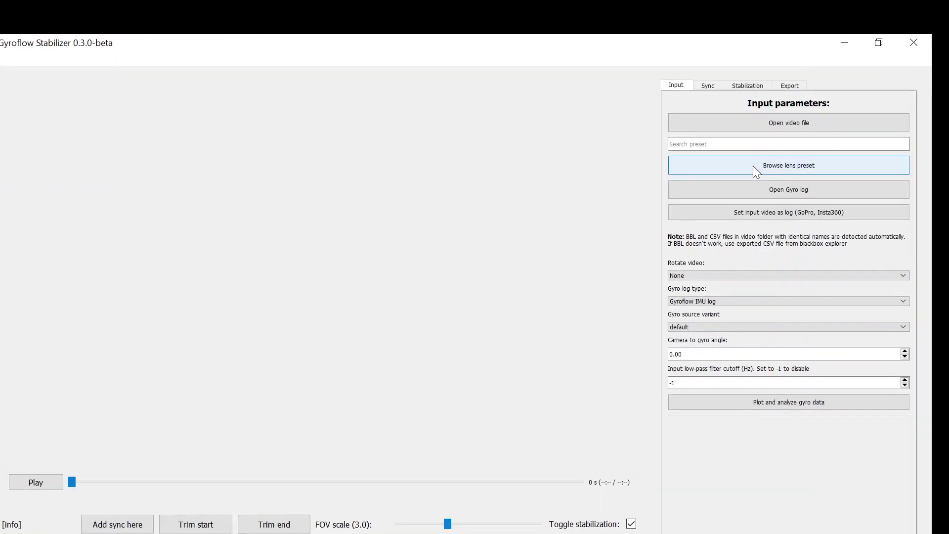
click(755, 169)
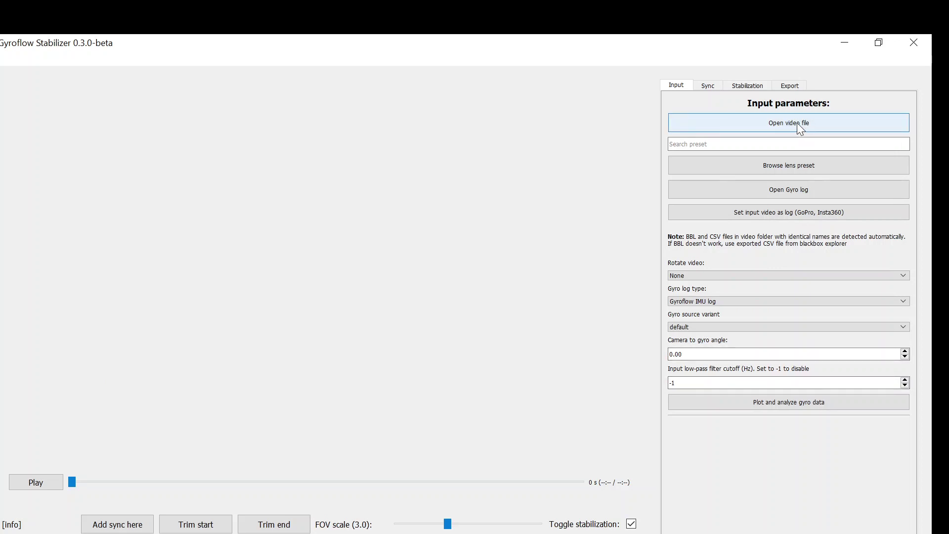
click(797, 122)
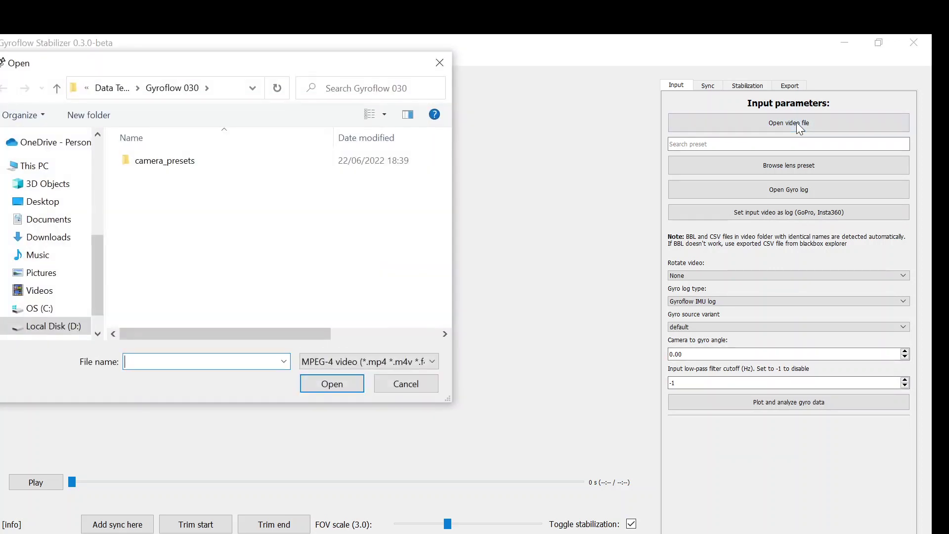
click(55, 88)
double_click(154, 162)
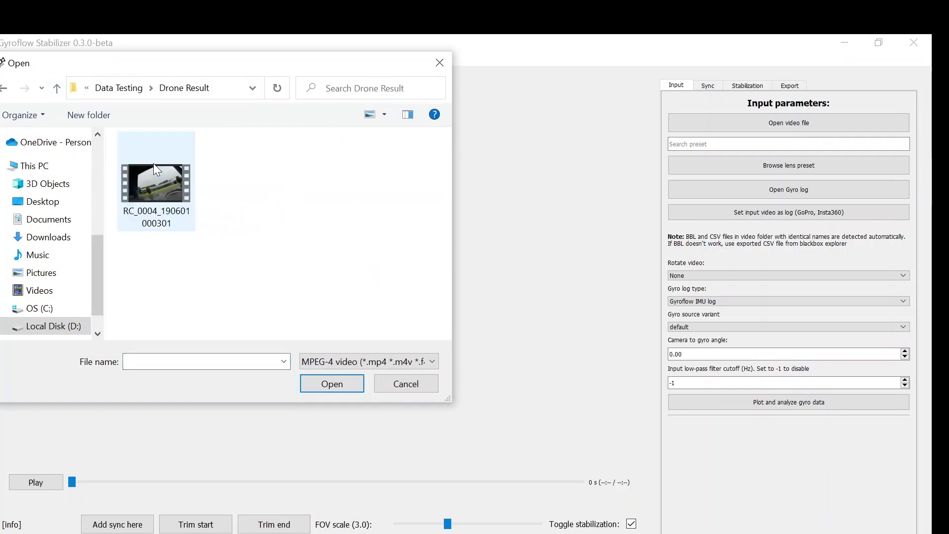
double_click(180, 197)
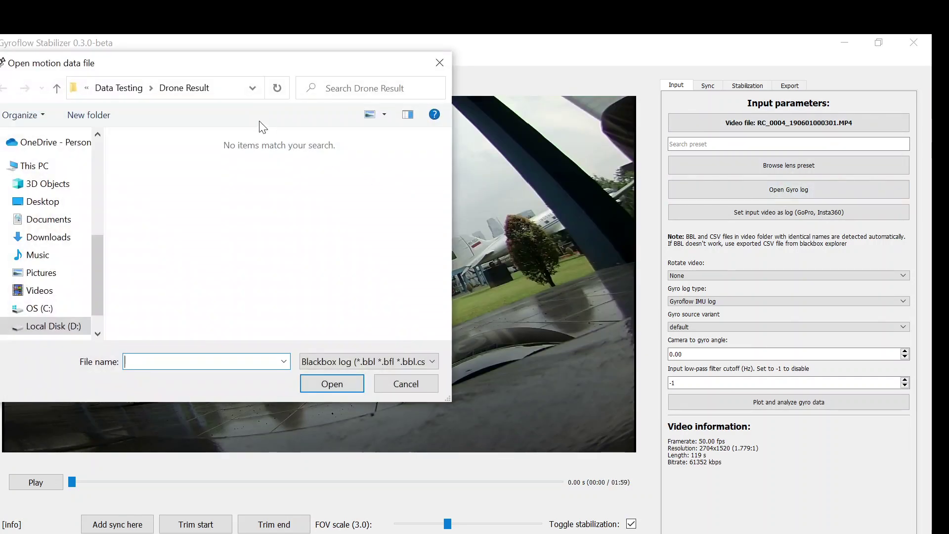
Load LOG005.TXT as the gyro log, with the file filter set to all files
click(338, 364)
click(338, 416)
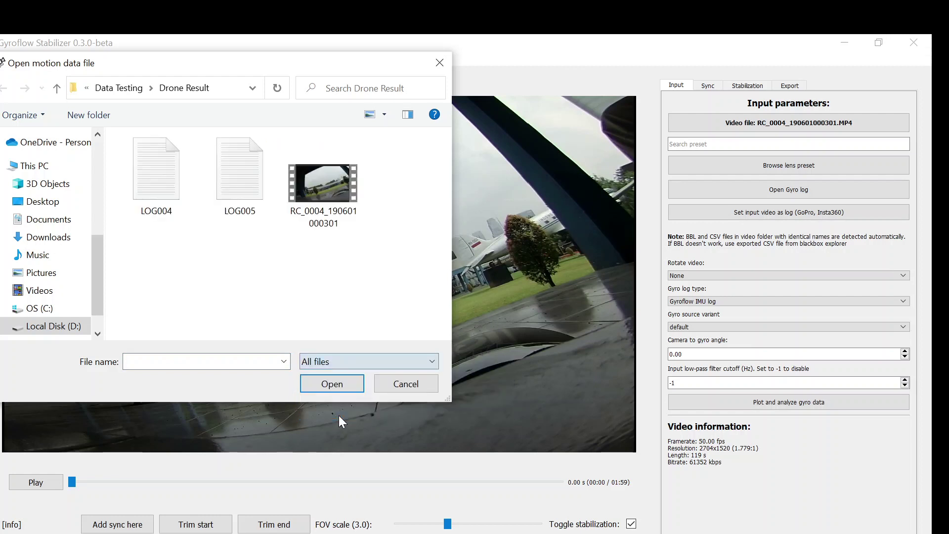
double_click(238, 176)
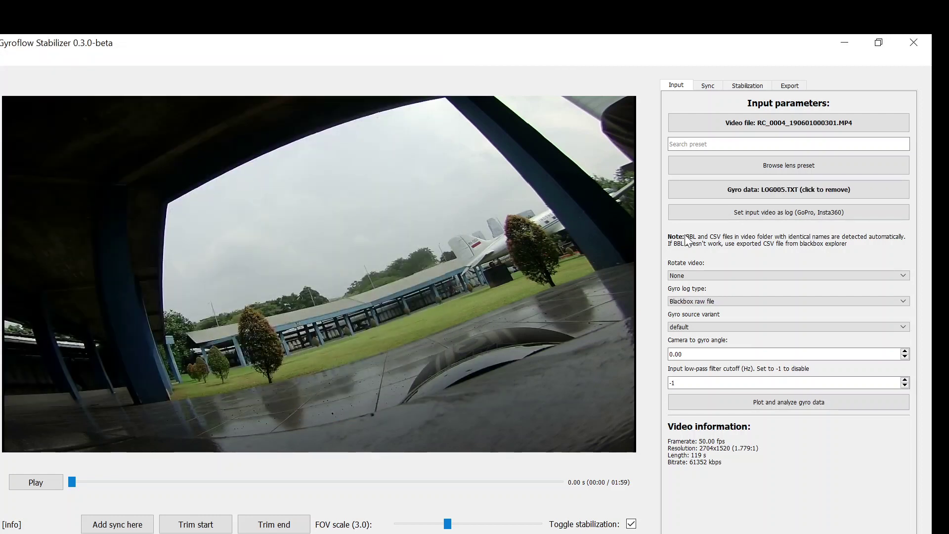
Load the Runcam_split4k_1520P_169.json lens preset from Gyroflow 030 > camera_presets > RunCam
click(759, 170)
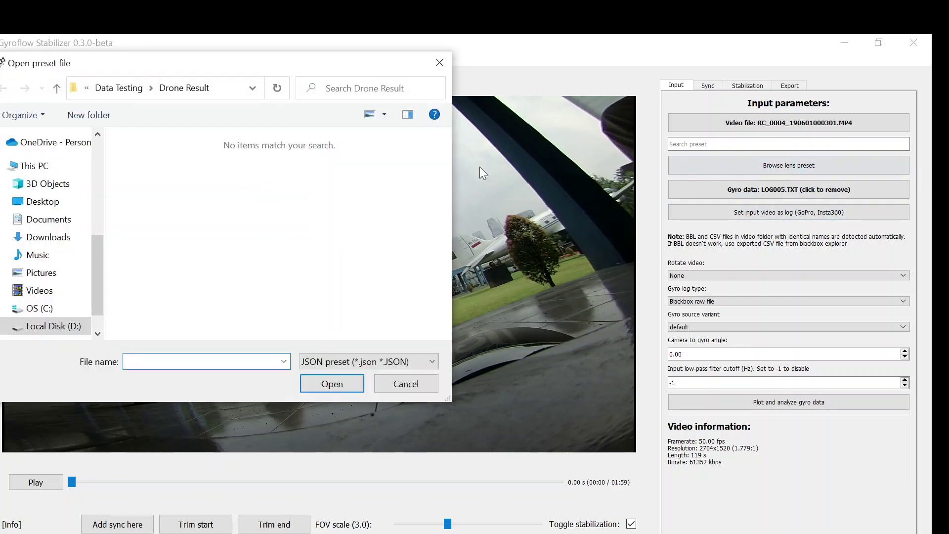
click(57, 89)
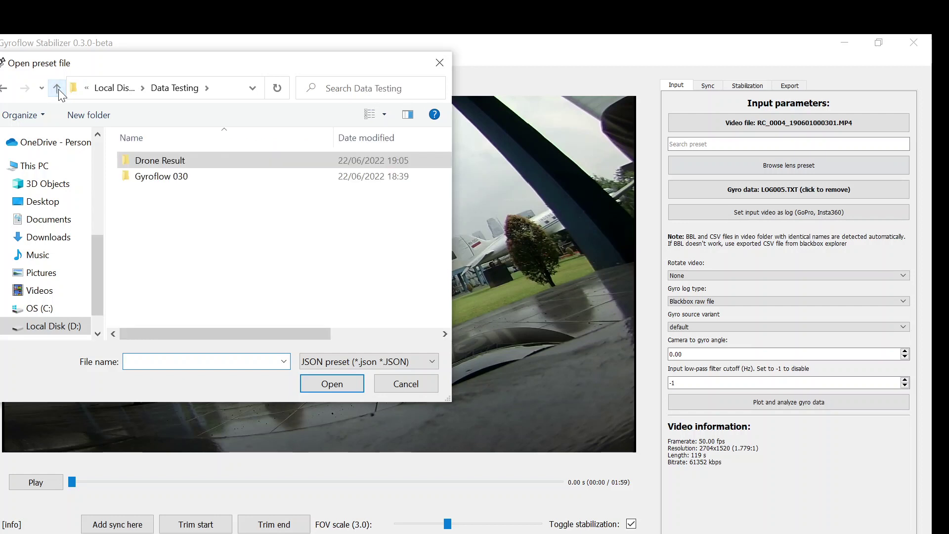
double_click(172, 177)
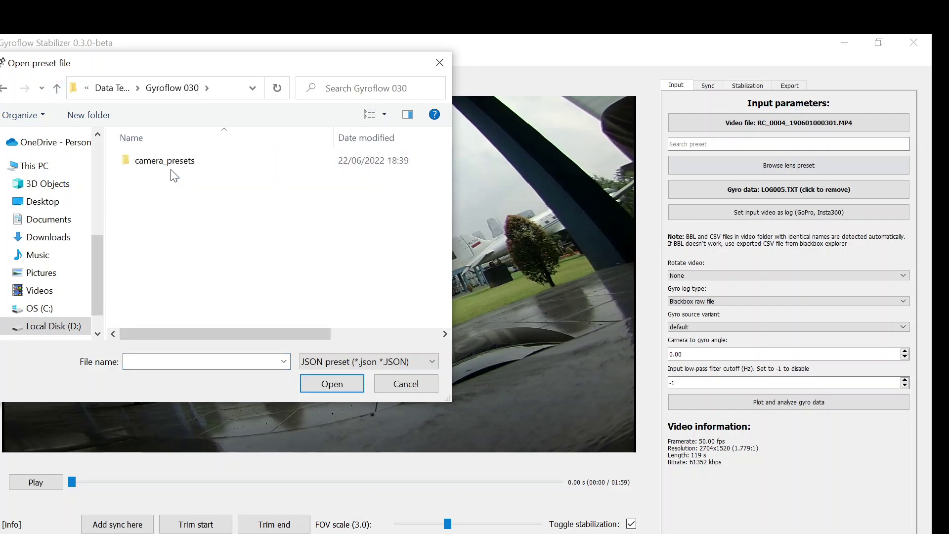
double_click(171, 164)
scroll(167, 233, down, 2)
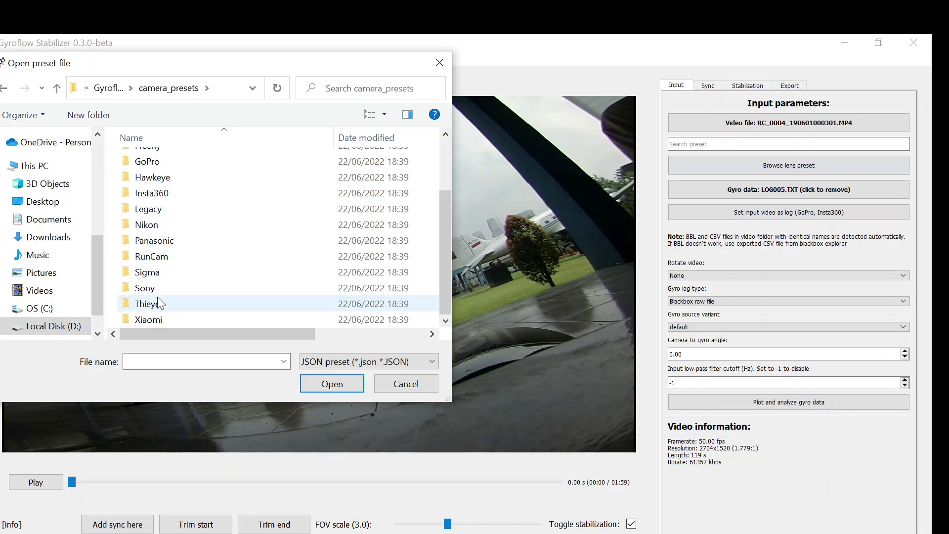
double_click(157, 257)
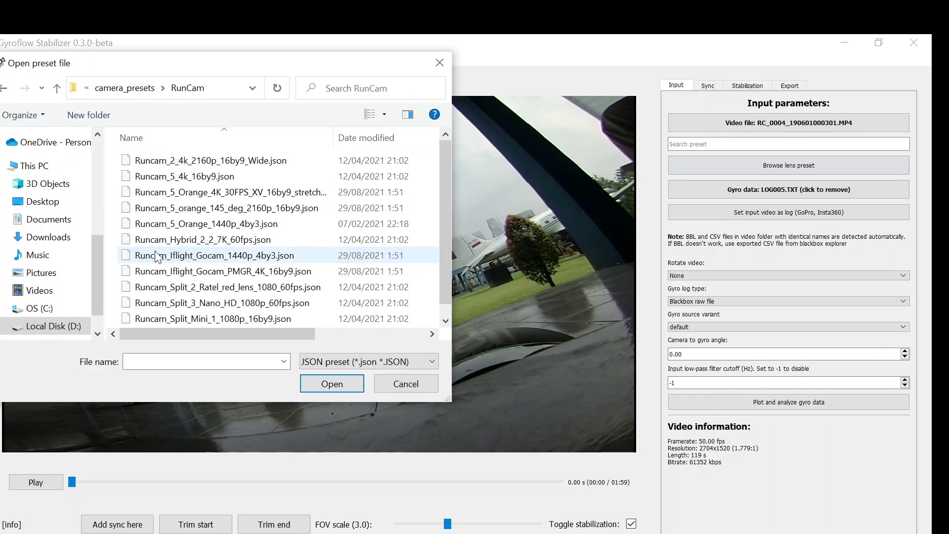
double_click(181, 322)
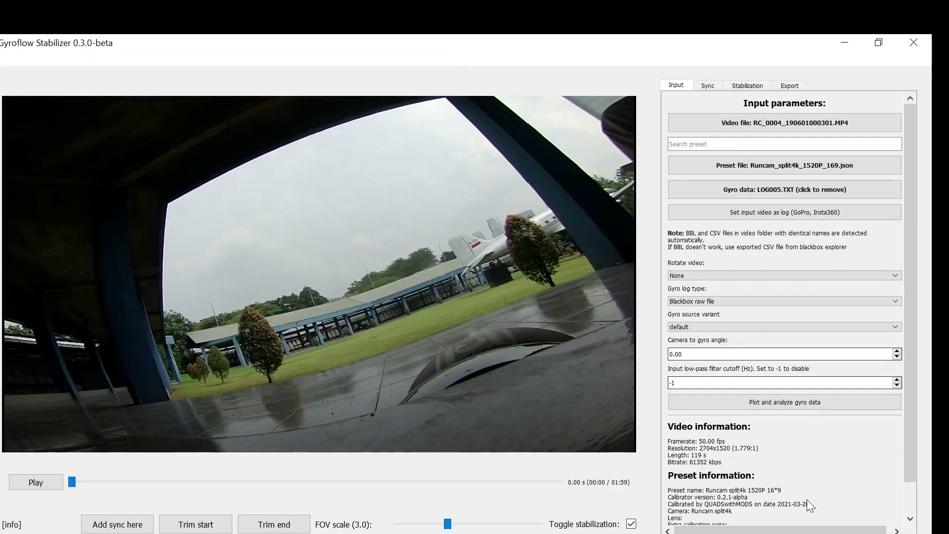
Keep no video rotation and the default gyro source, and set the camera-to-gyro angle to 20
scroll(737, 474, down, 2)
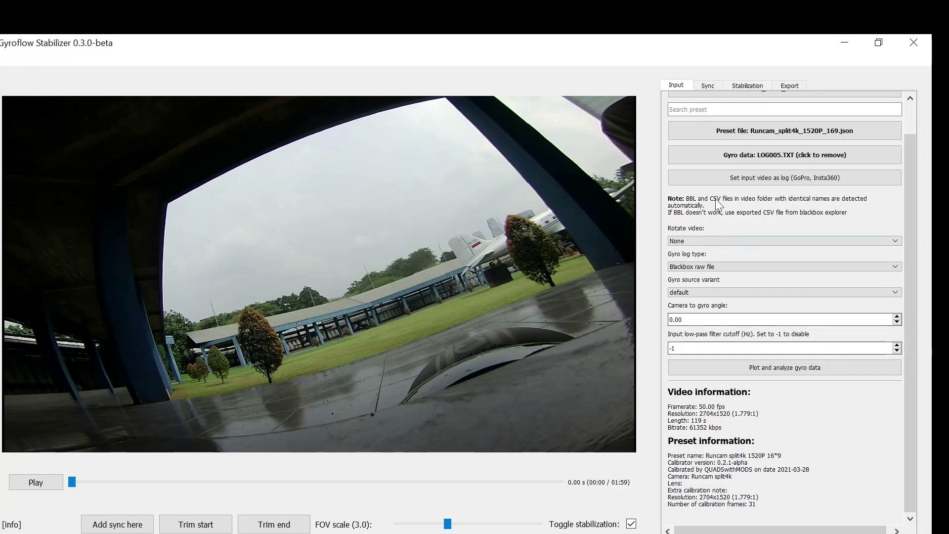
scroll(723, 195, up, 1)
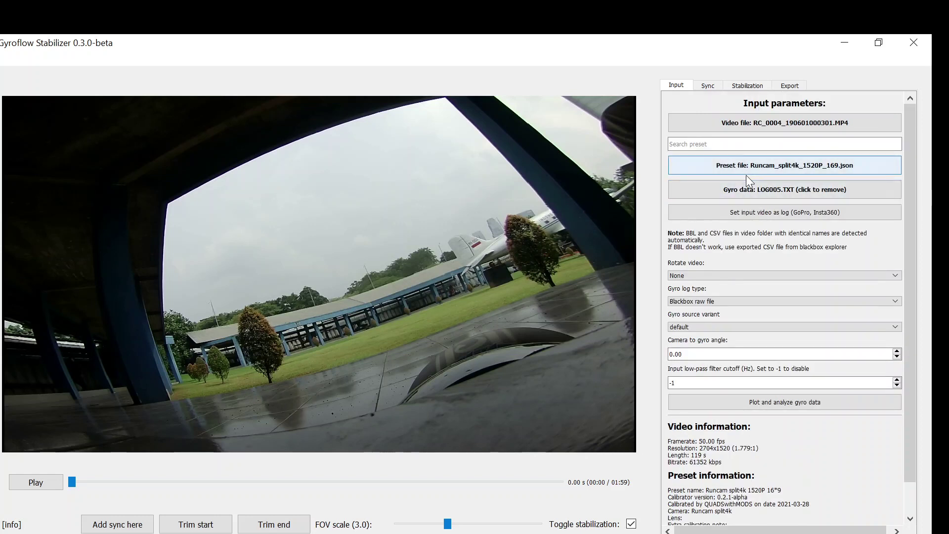
click(694, 272)
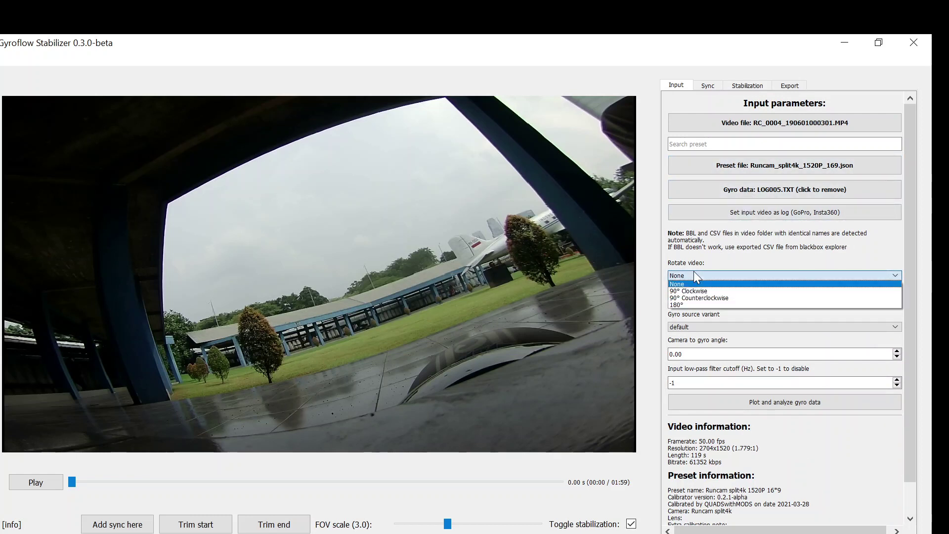
click(693, 271)
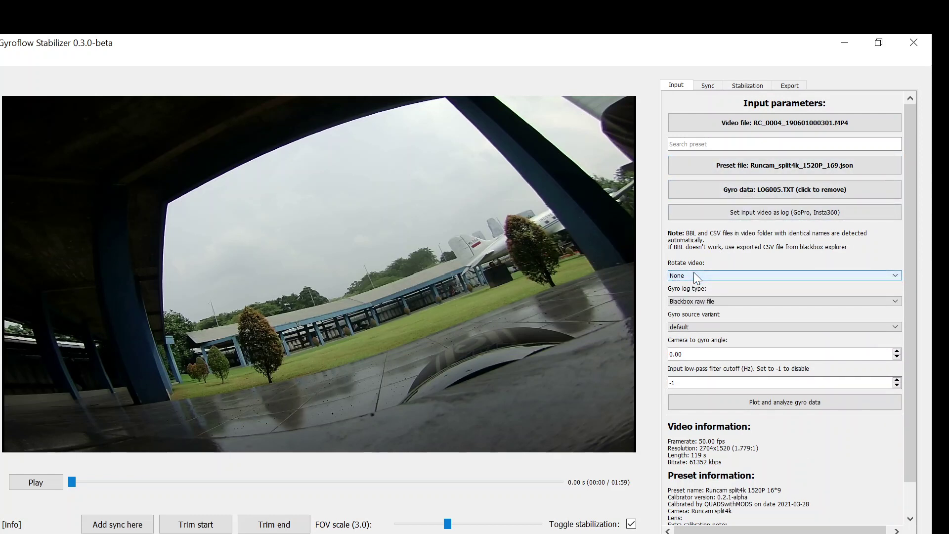
click(693, 326)
click(694, 326)
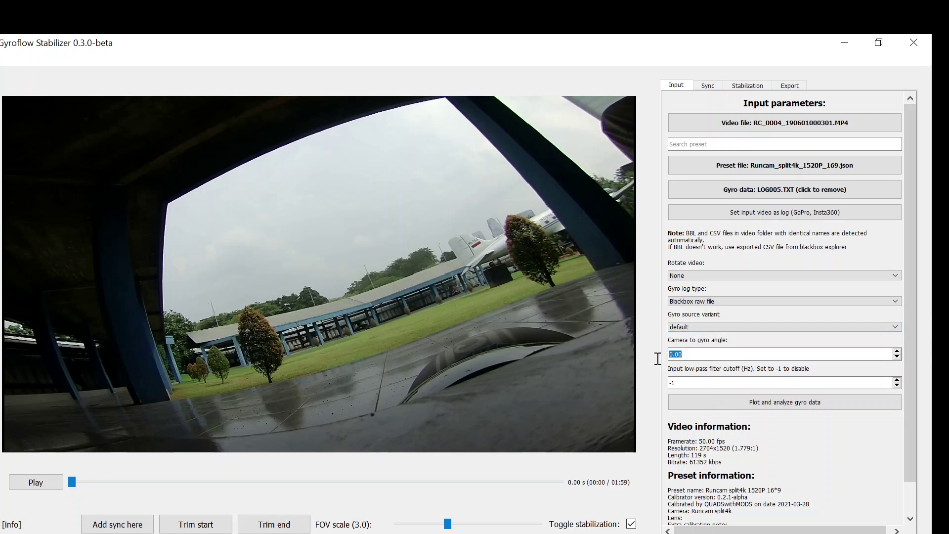
text(20)
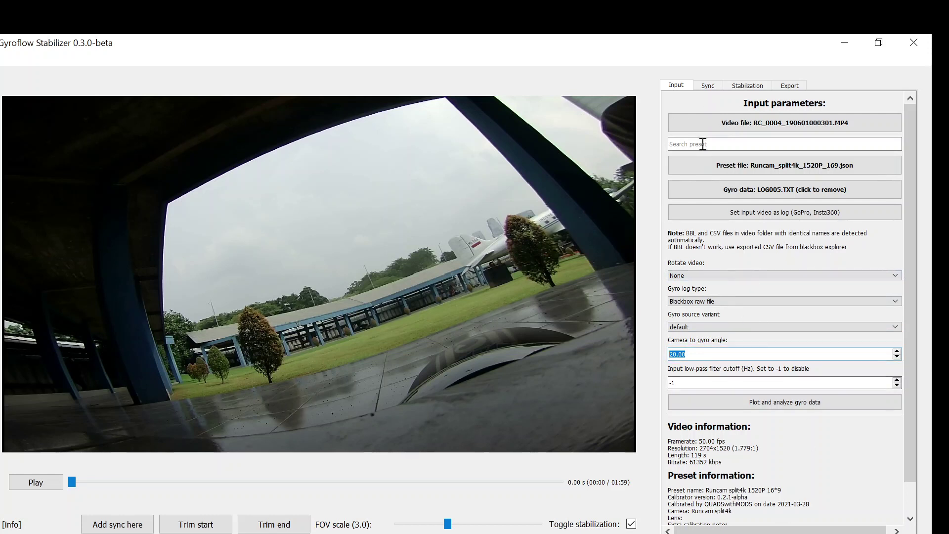
click(707, 87)
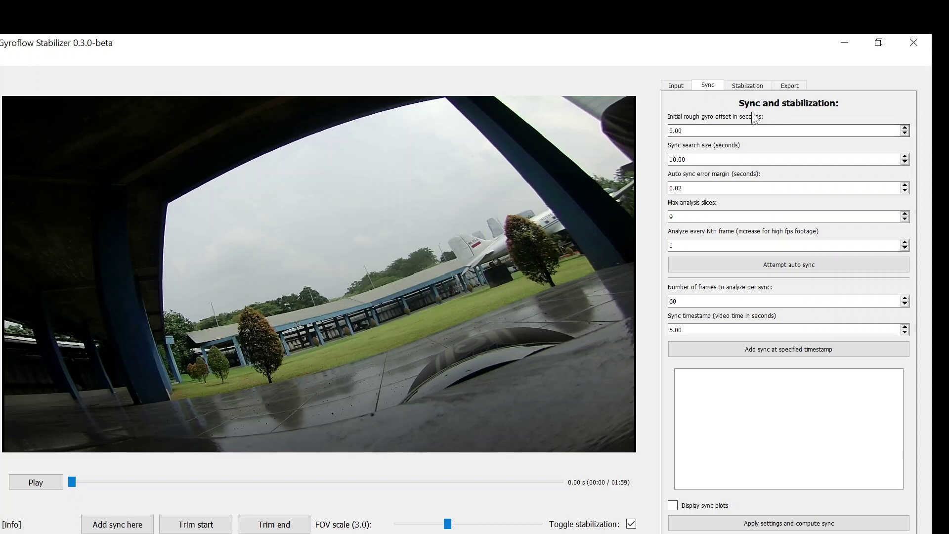
Switch to the console to read the LOG005.TXT detection and preset version notes
mouse_move(758, 128)
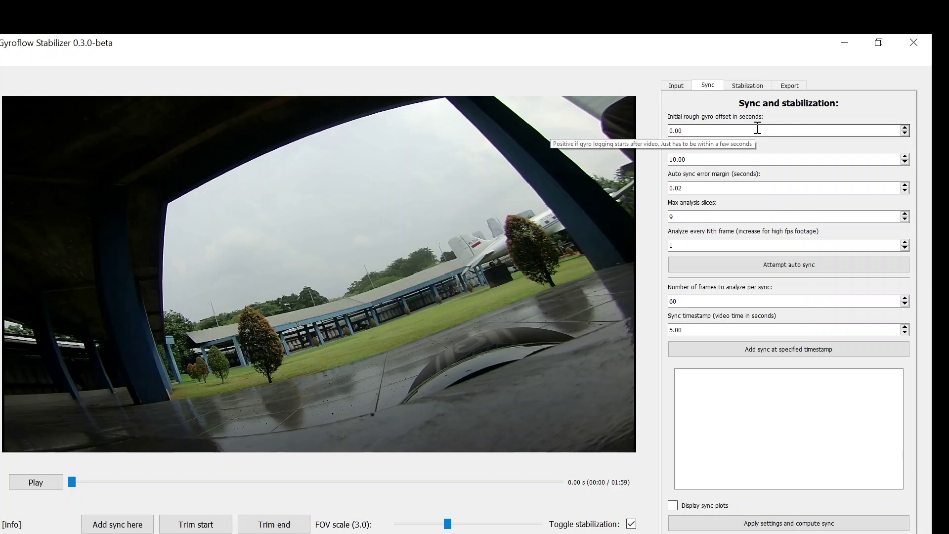
key(alt+Tab)
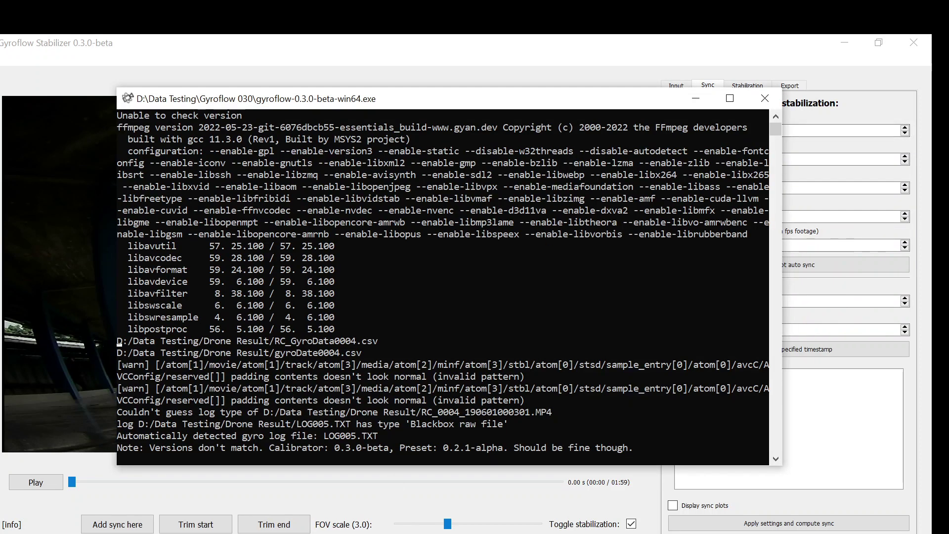
Switch to File Explorer and open the Drone Result folder under Data Testing
key(alt+Tab)
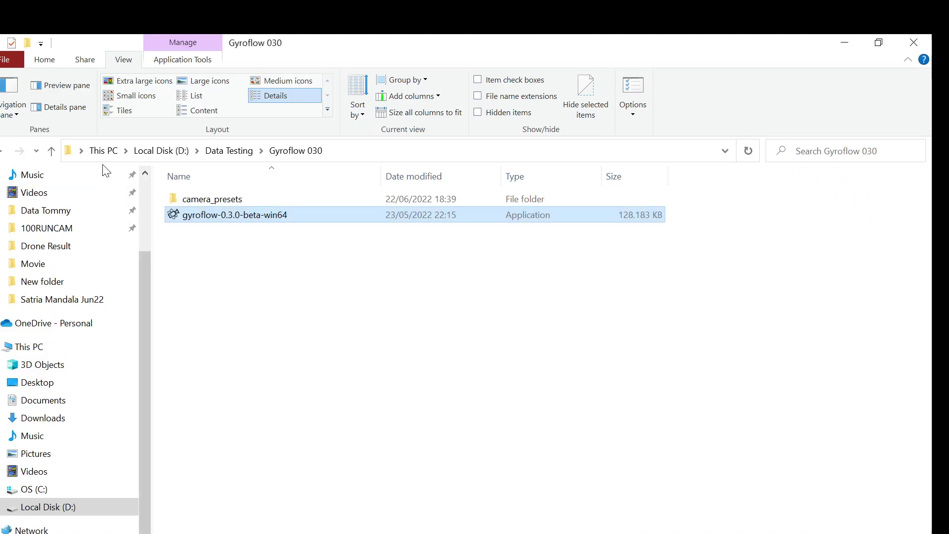
click(51, 150)
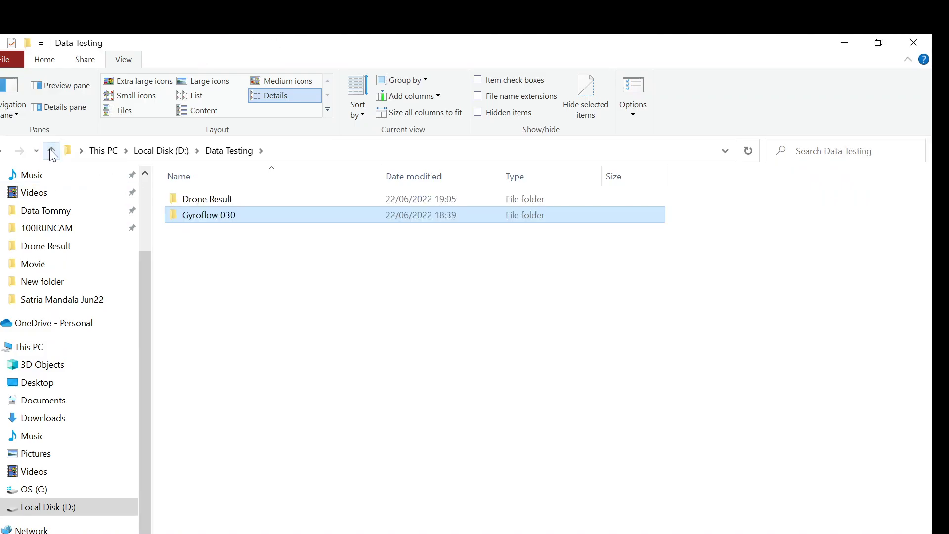
double_click(239, 200)
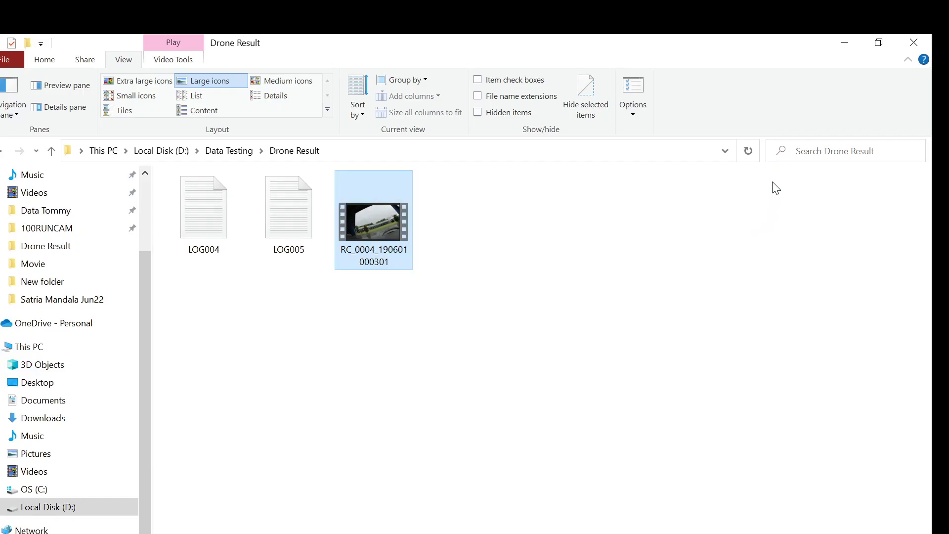
Return to the Gyroflow Stabilizer and replace the 0.00 initial rough gyro offset with 8
key(alt+Tab)
key(Tab)
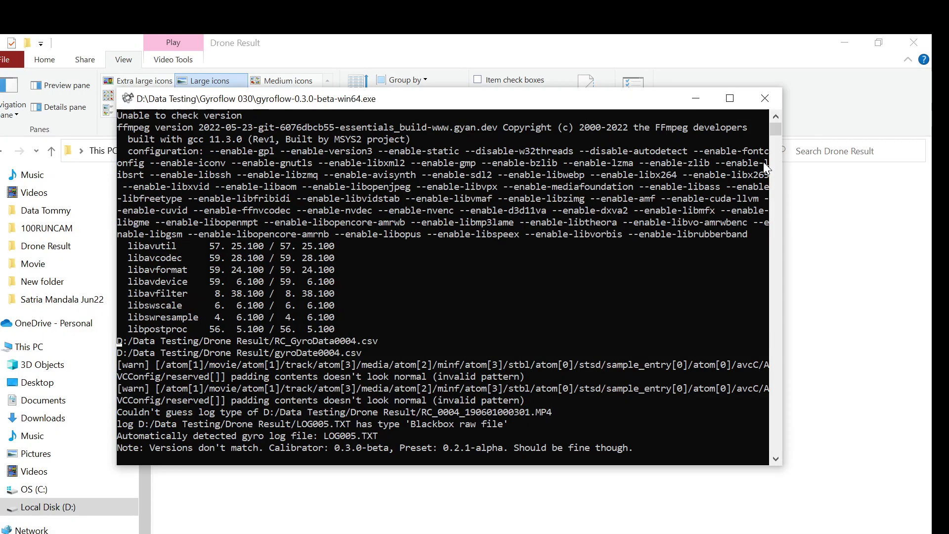
key(alt+Tab)
key(Tab)
key(Tab)
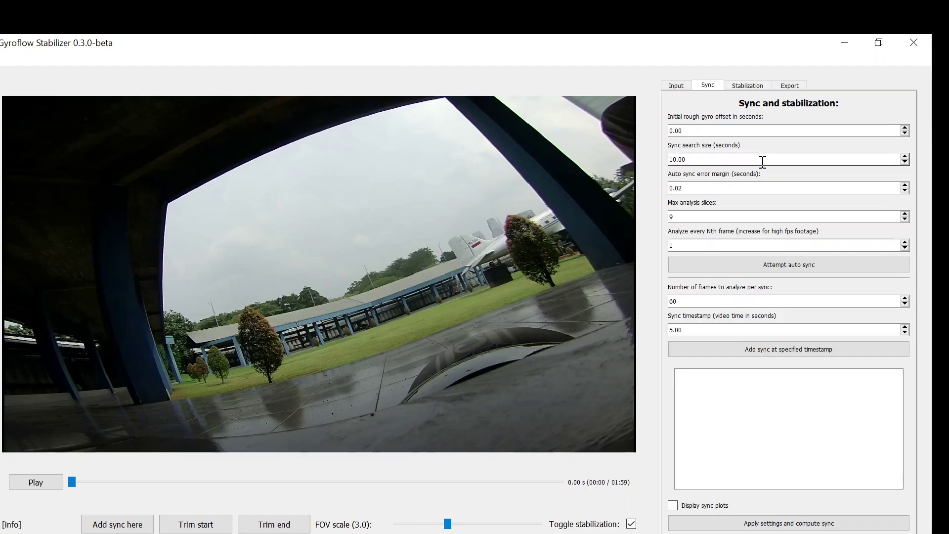
click(695, 133)
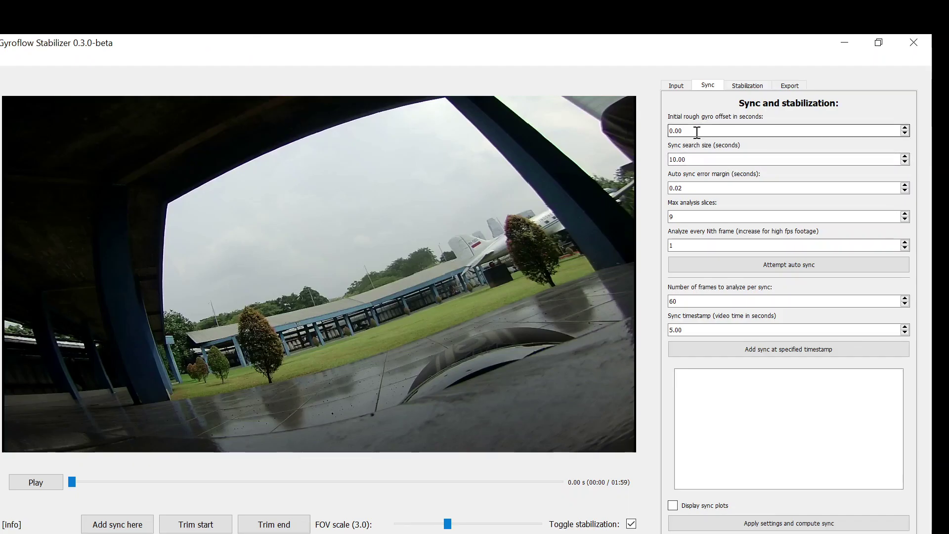
drag(695, 129, 664, 130)
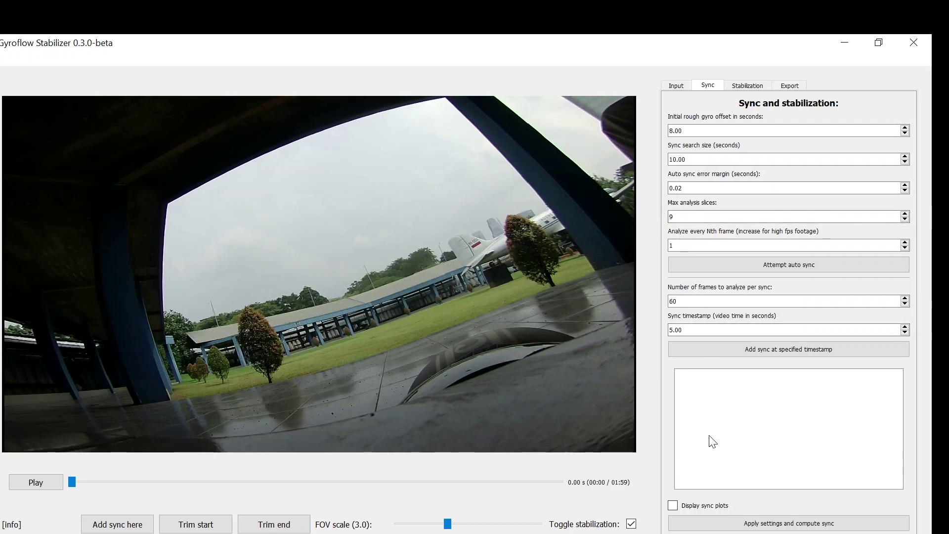
Run Attempt auto sync and enlarge the console to follow the analysis progress
click(752, 262)
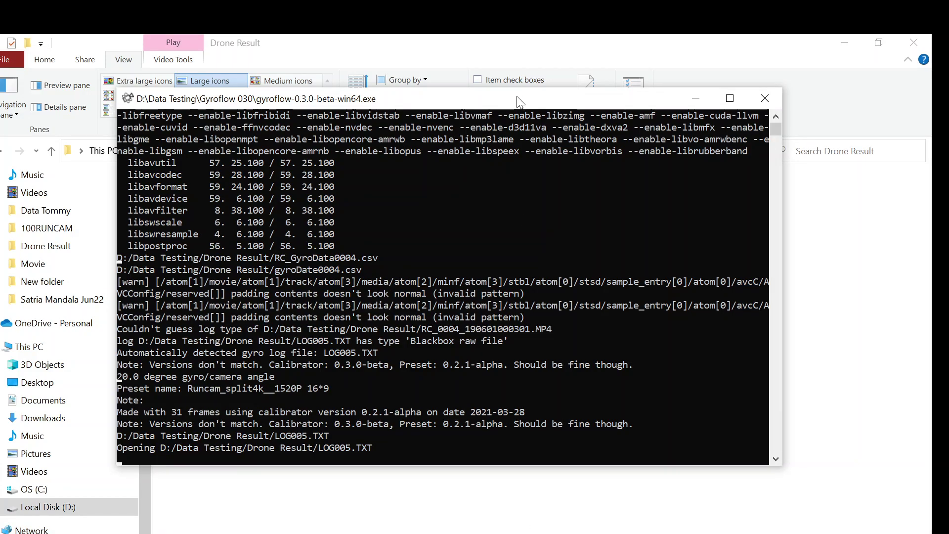
drag(520, 101, 535, 64)
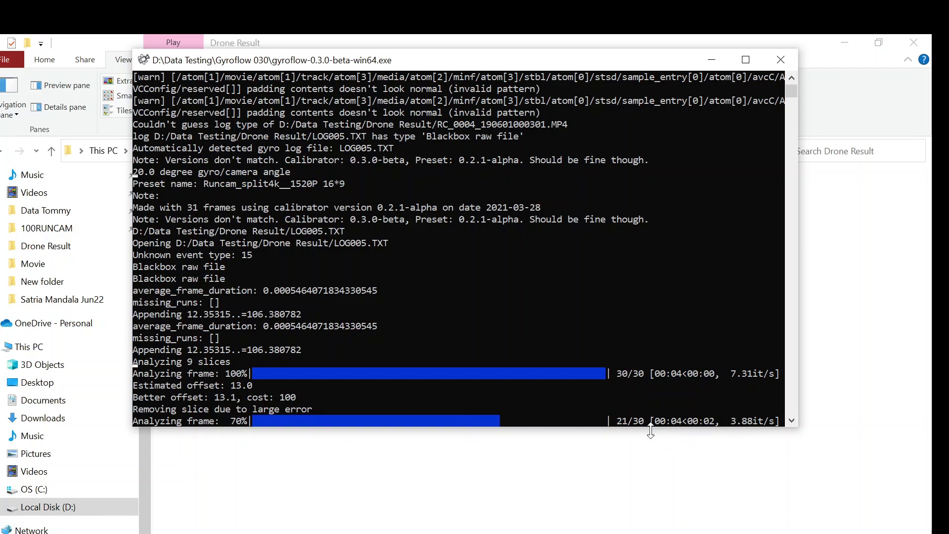
drag(646, 427, 647, 480)
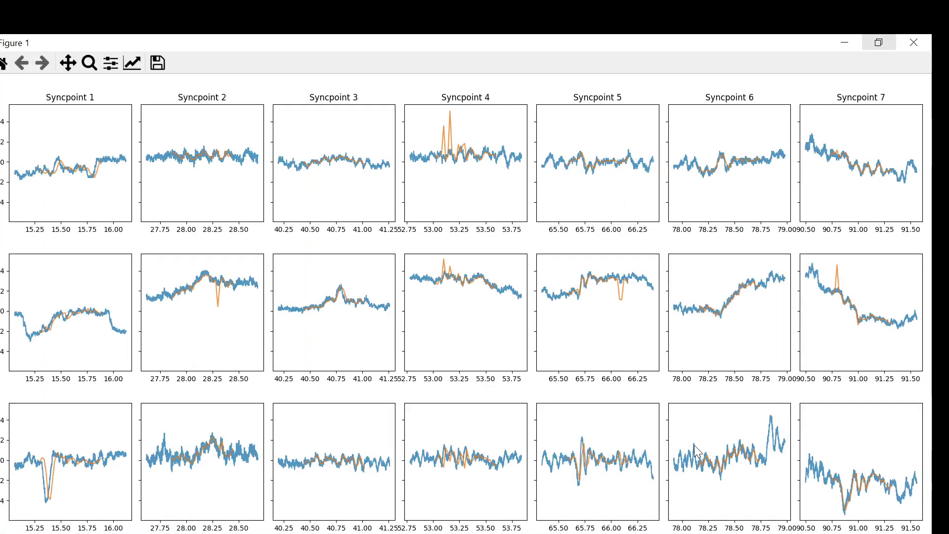
Restore the Figure 1 sync-plot window to a smaller size after reviewing the seven syncpoints
drag(630, 43, 629, 74)
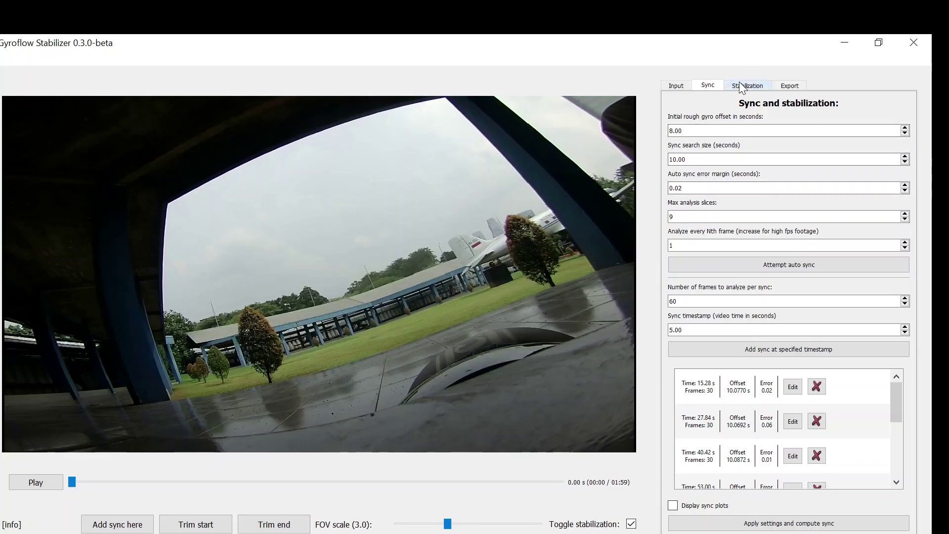
Keep Plain 3D smoothing as the stabilization smoothing method
click(742, 88)
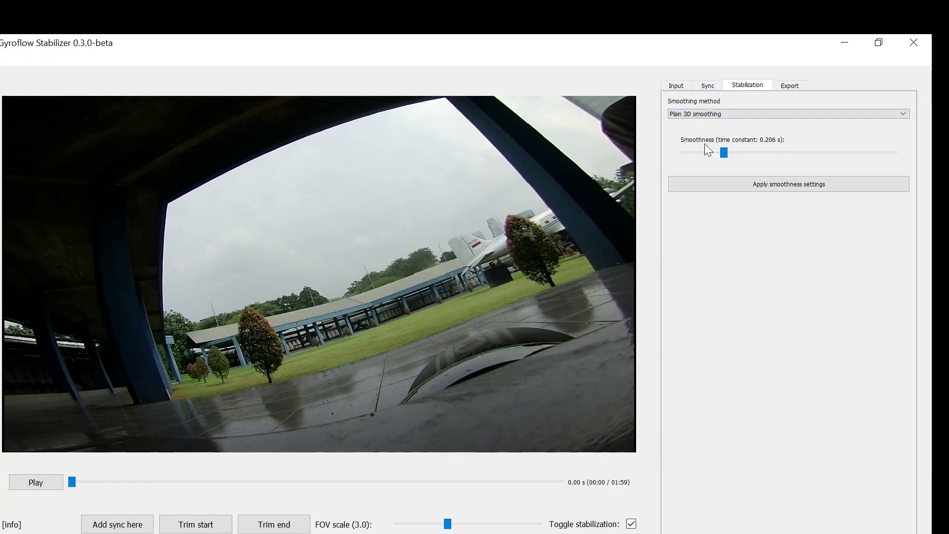
click(737, 117)
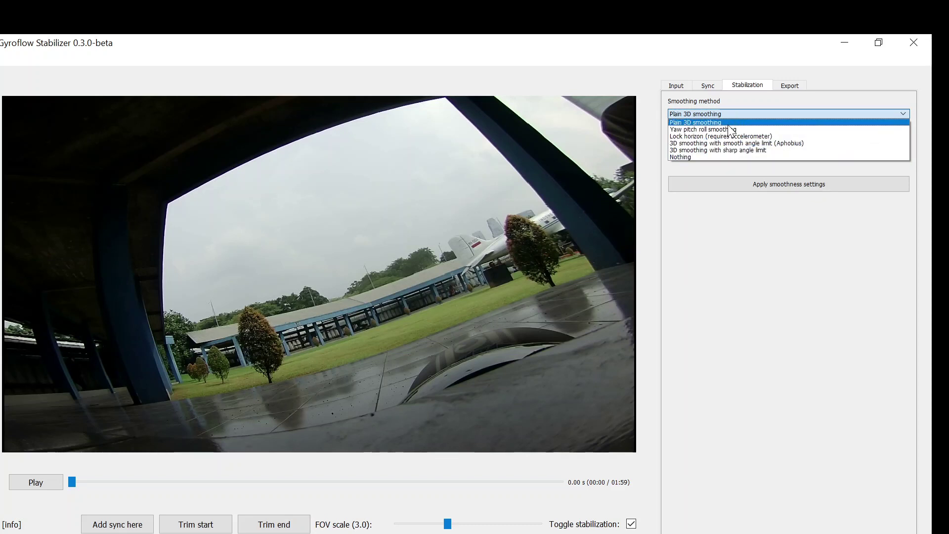
click(728, 112)
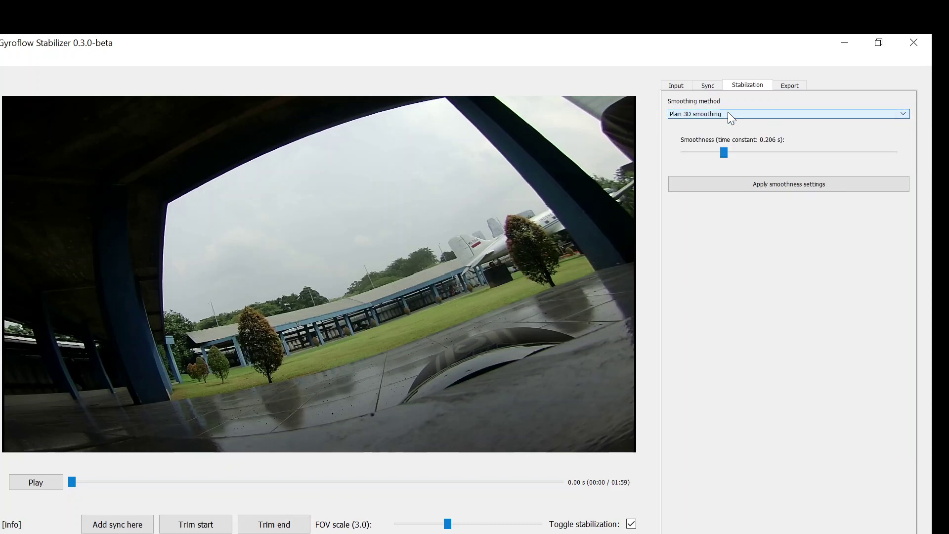
click(728, 112)
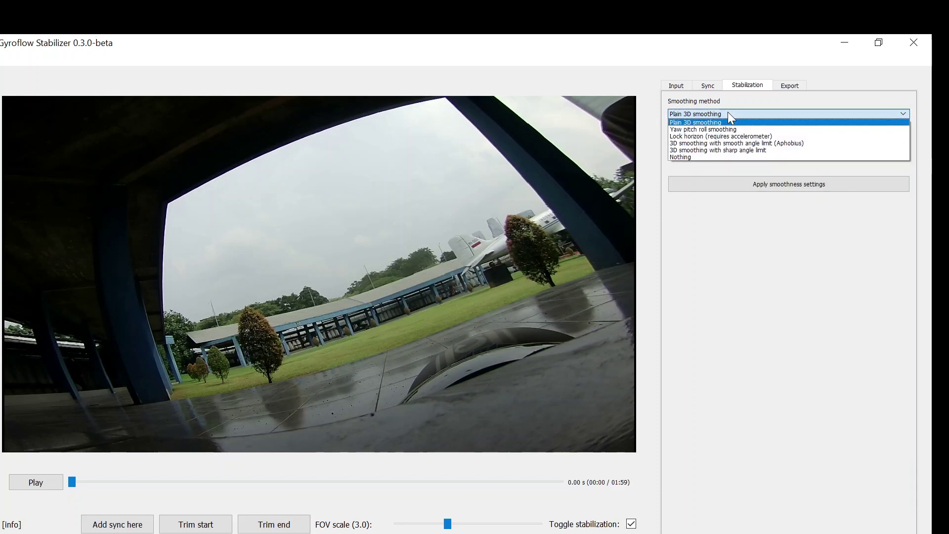
click(728, 112)
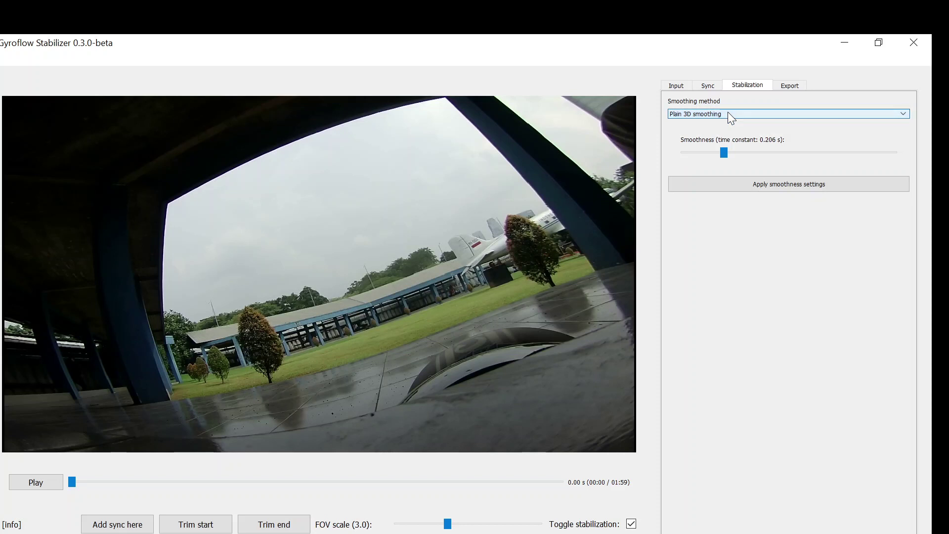
Keep the export resolution at Original
click(784, 87)
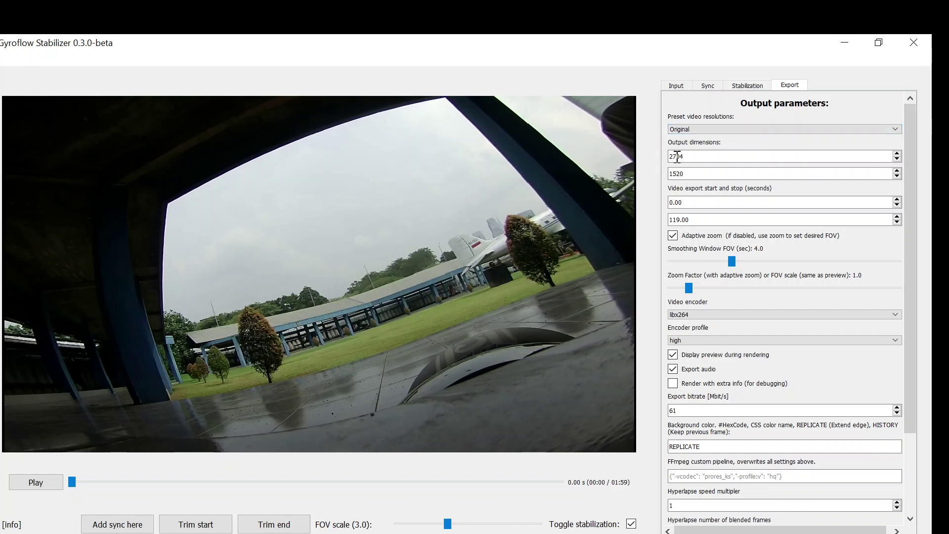
click(743, 131)
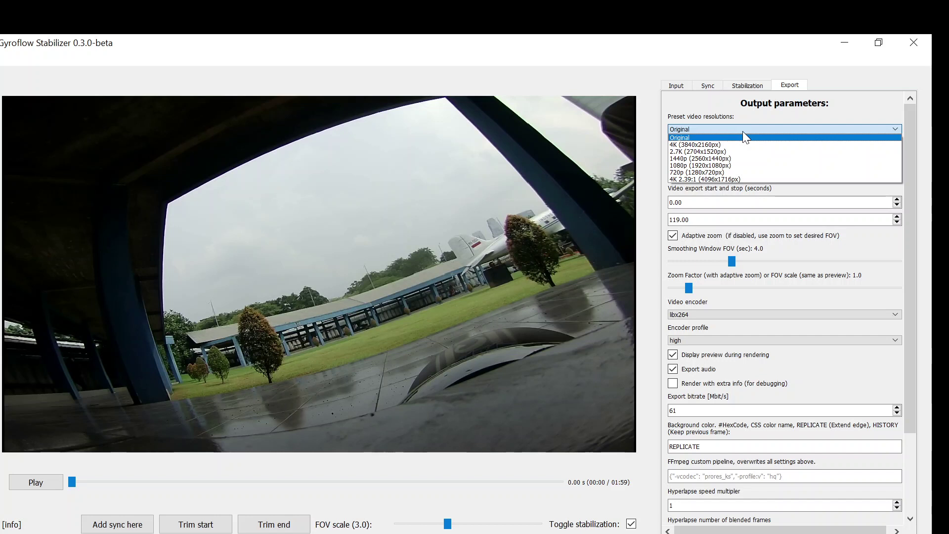
click(743, 131)
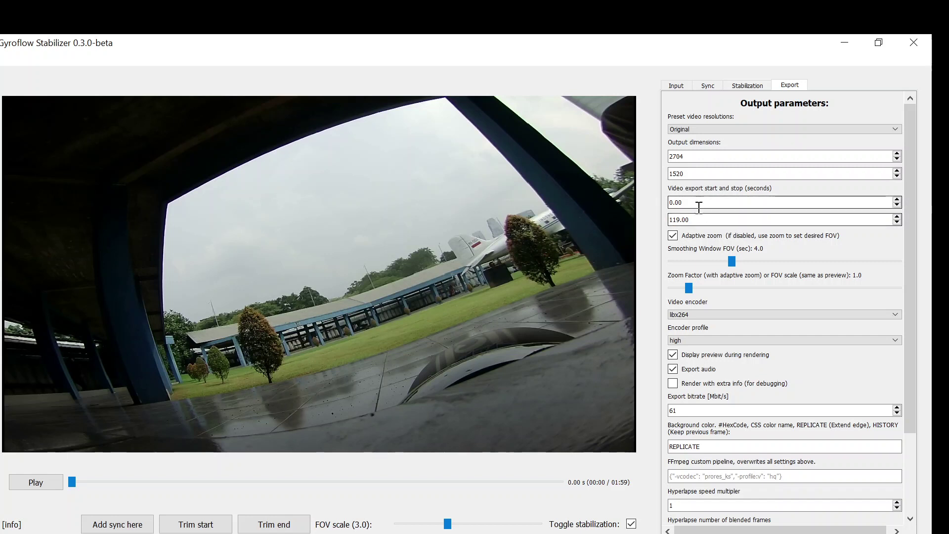
Set the export range to start at 20 s and stop at 100 s
drag(704, 203, 639, 205)
text(20)
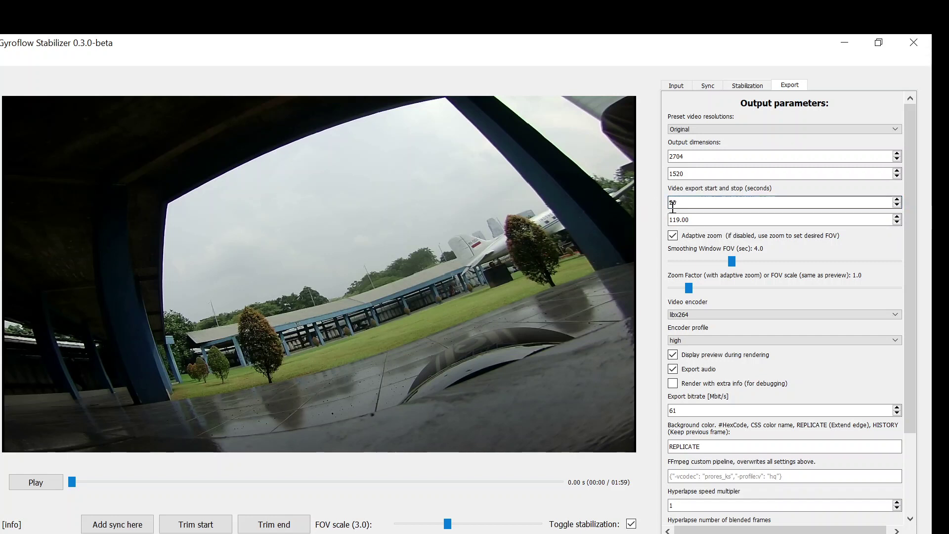
drag(701, 219, 628, 218)
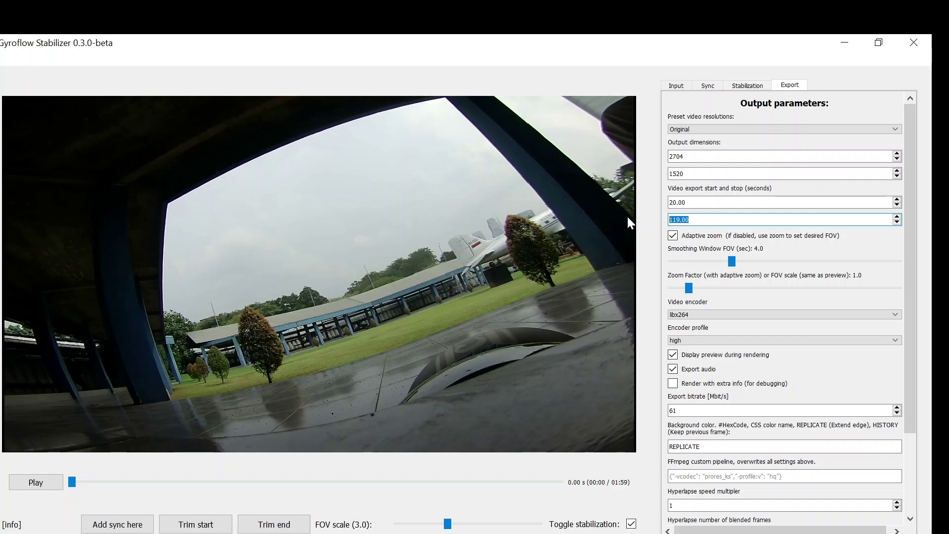
text(100)
key(Tab)
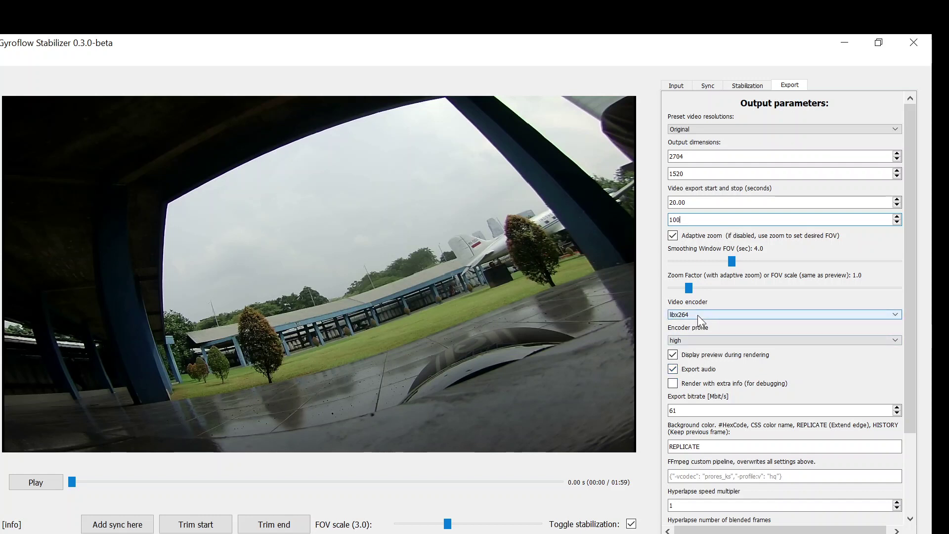
Keep the high encoder profile and turn off audio export
click(694, 341)
click(683, 355)
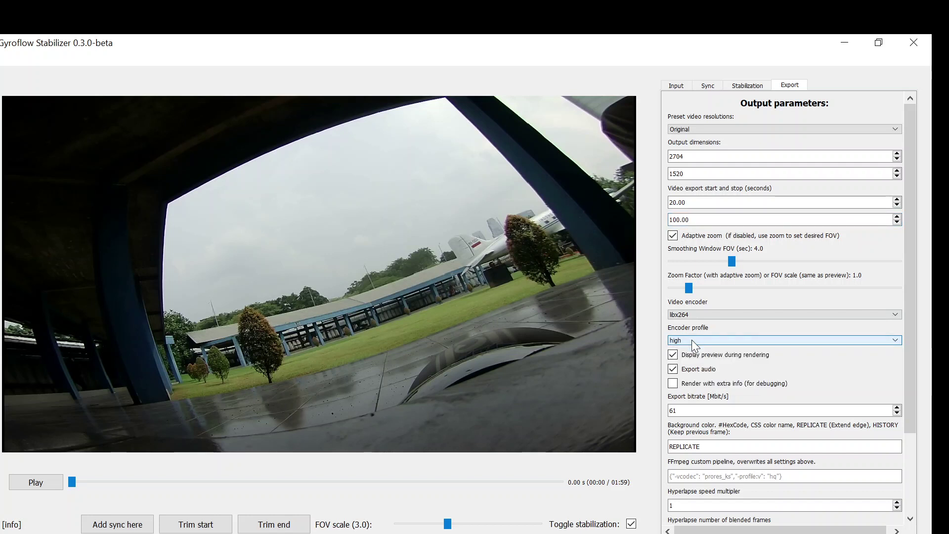
click(674, 370)
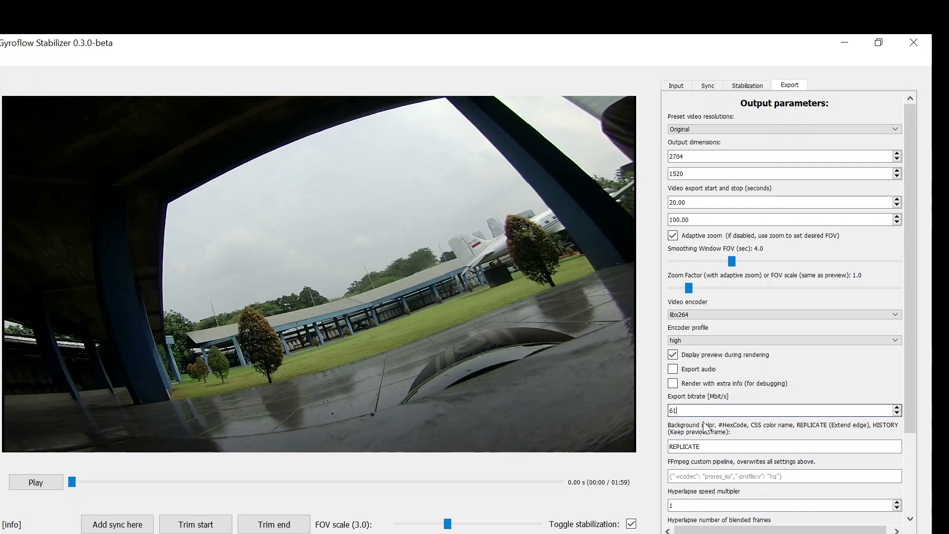
scroll(720, 467, down, 3)
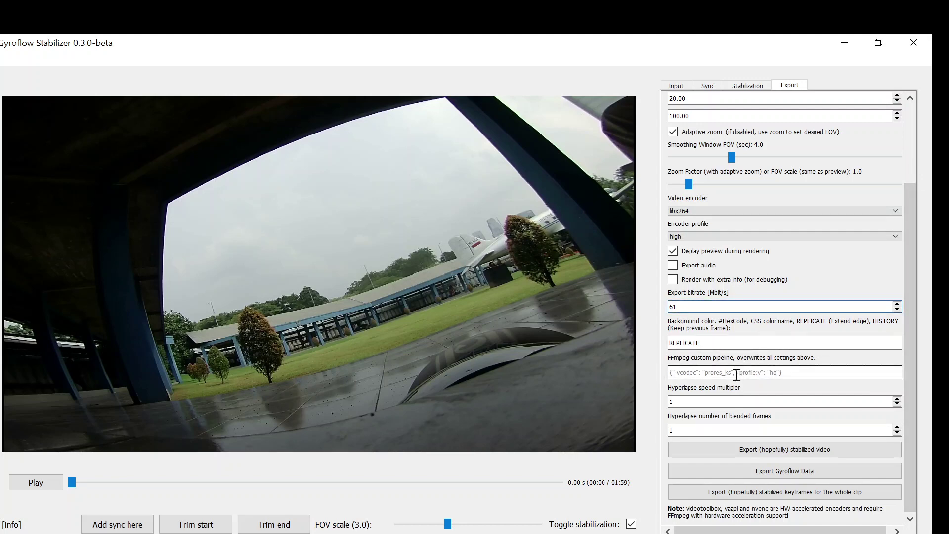
Export the stabilized video to D:\Data Testing\Drone Result as 'drone test result'
click(735, 449)
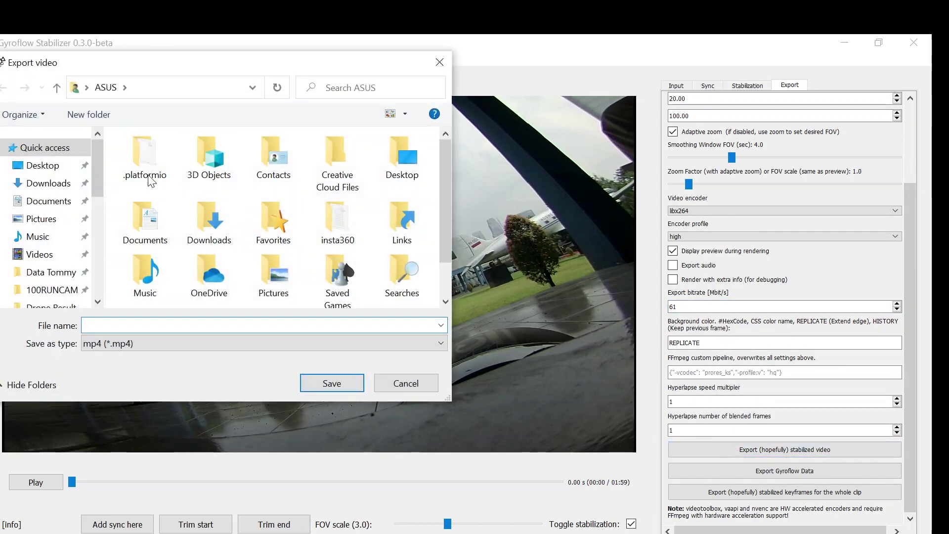
scroll(94, 290, down, 5)
click(54, 264)
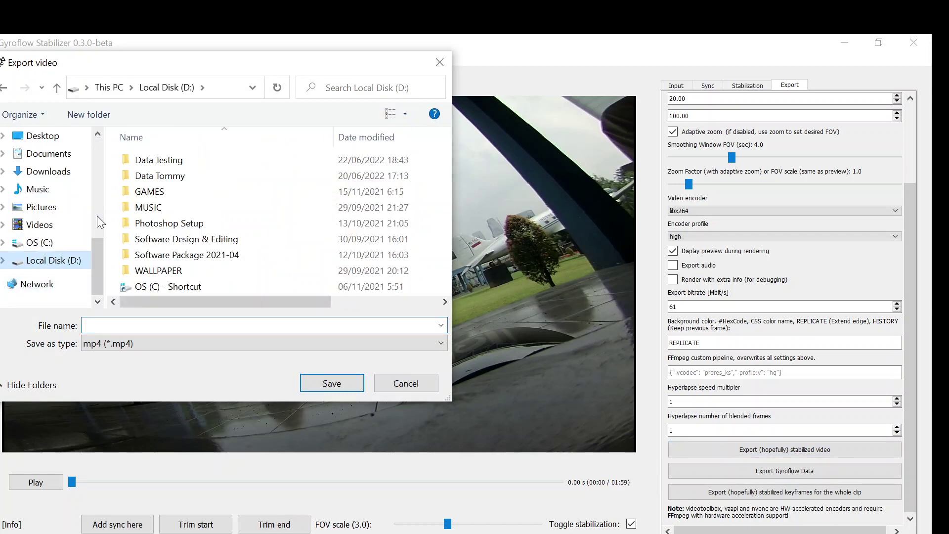
double_click(147, 162)
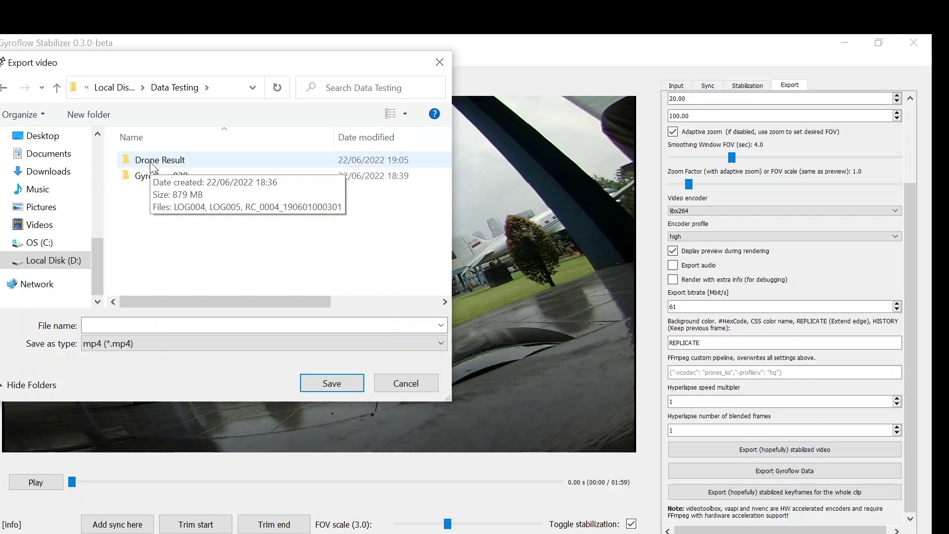
double_click(150, 166)
click(140, 325)
text(drone test result)
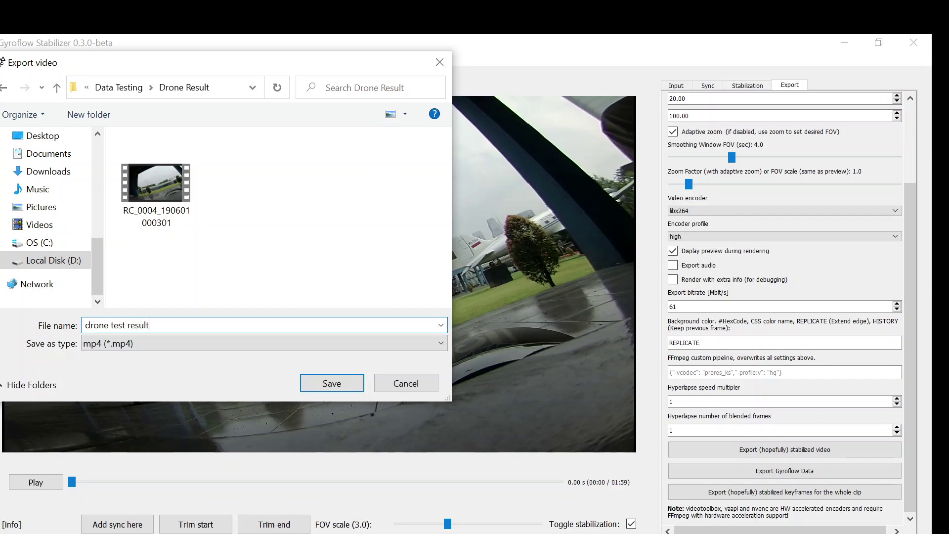
key(Return)
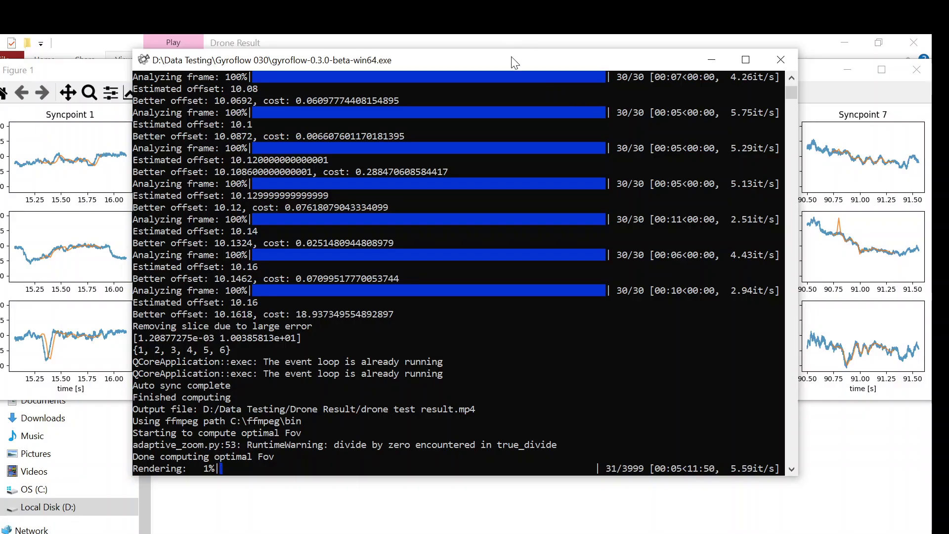
Move the rendering console up and restore it to a smaller window while rendering completes
drag(515, 60, 508, 34)
click(882, 43)
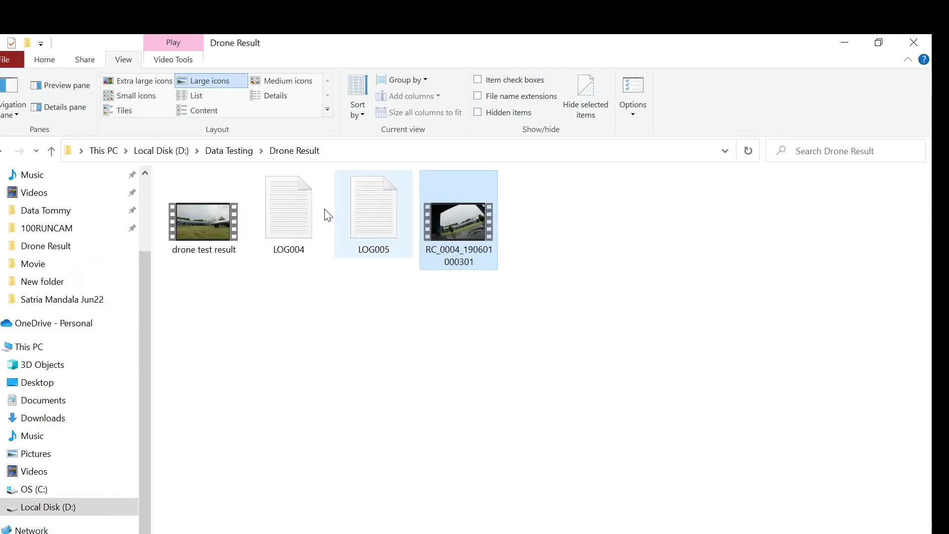
Play drone test result.mp4 from the Drone Result folder in Movies & TV
double_click(215, 216)
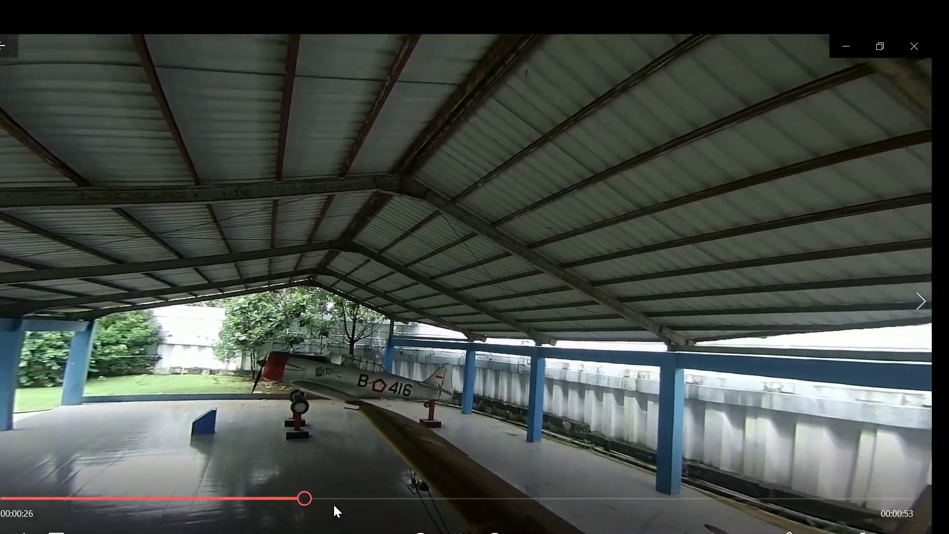